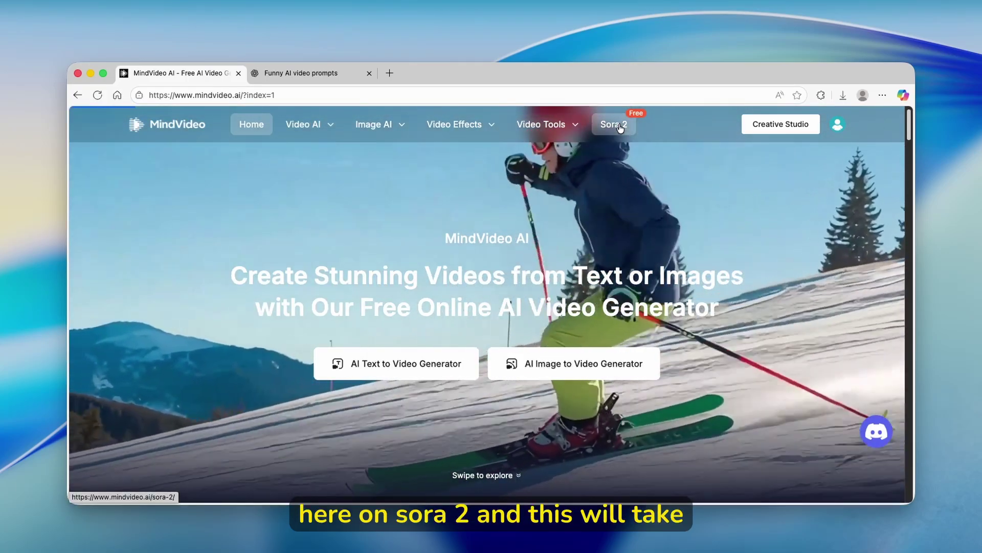
# Open the Sora 2 page and launch the free Sora 2 Text to Video generator.
pyautogui.click(618, 124)
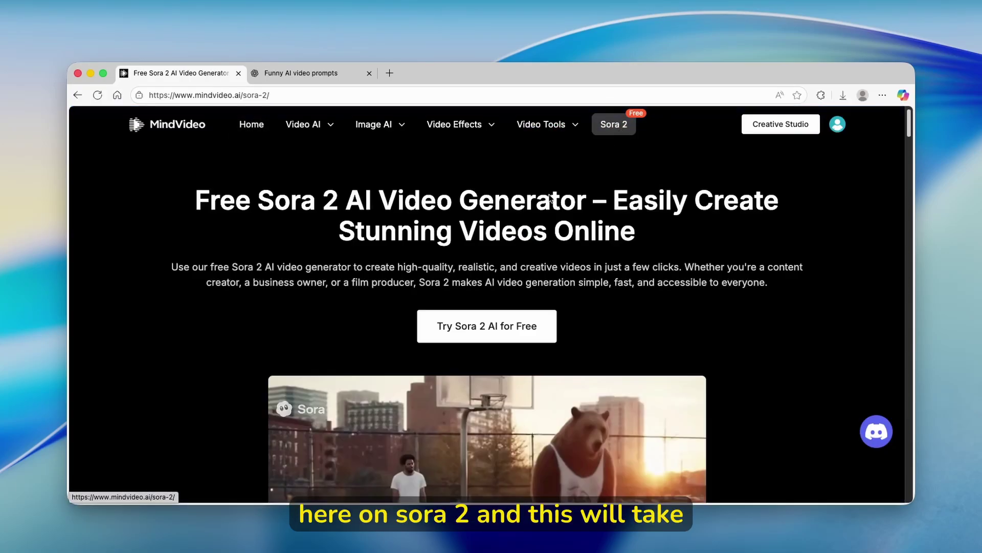
pyautogui.click(524, 333)
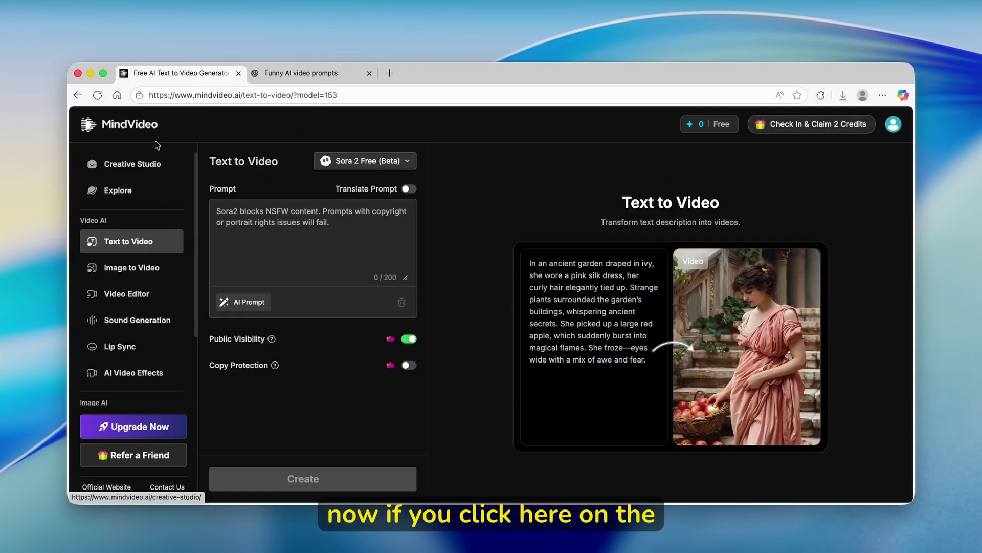
pyautogui.click(143, 127)
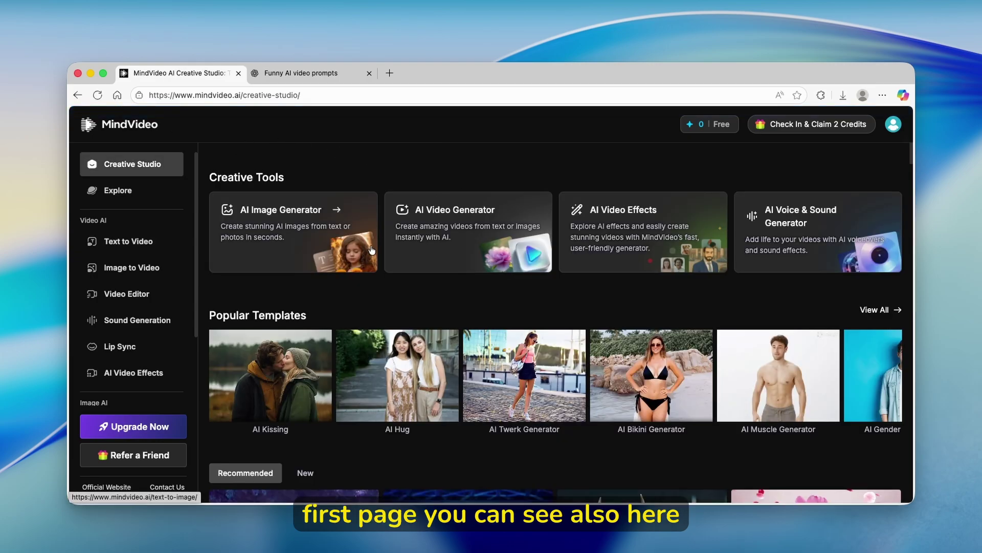
pyautogui.scroll(-2, 277, 240)
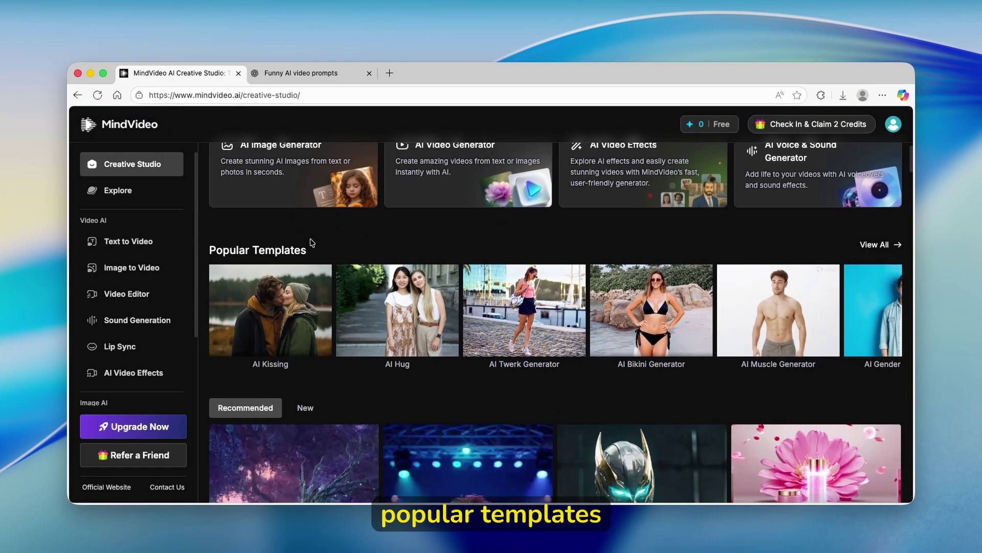
pyautogui.scroll(-3, 306, 251)
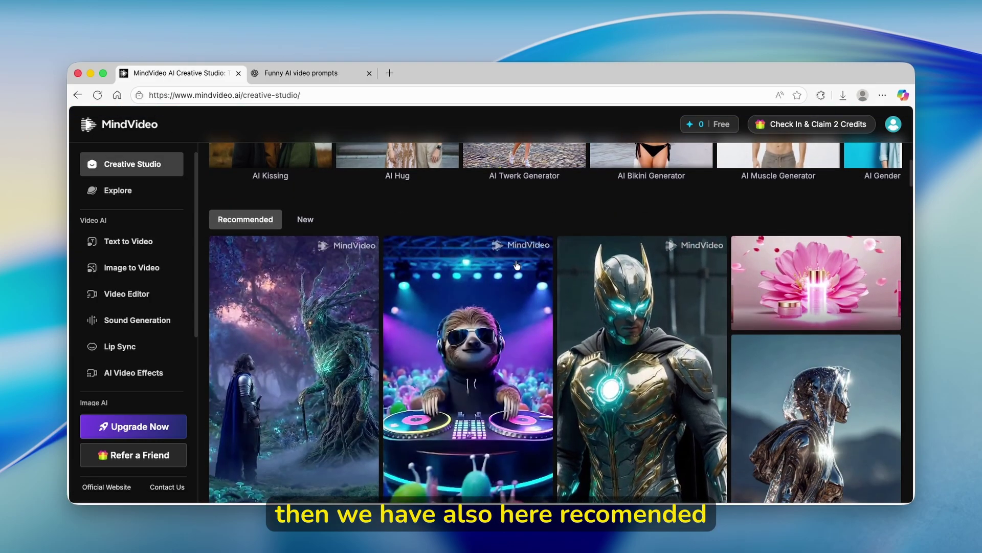
pyautogui.scroll(-6, 461, 210)
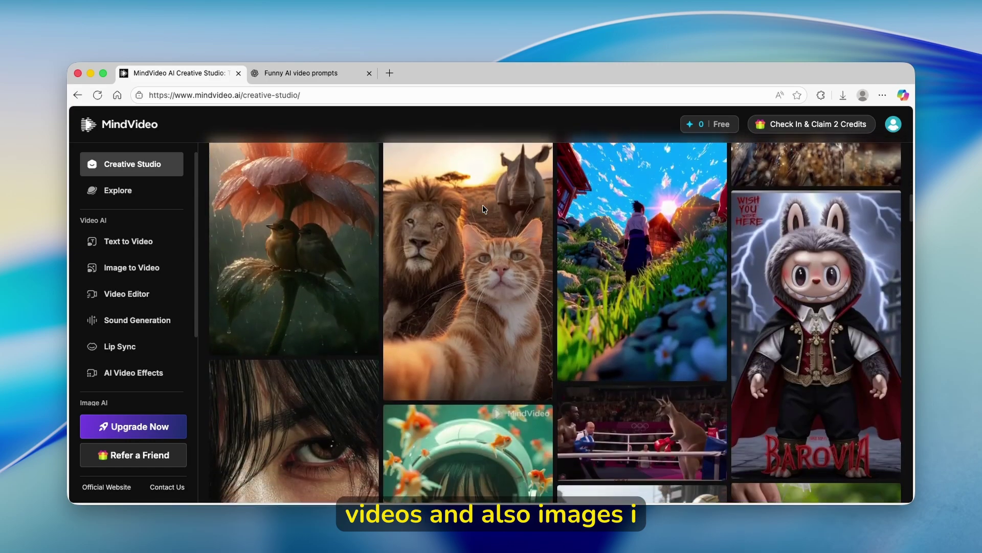
pyautogui.scroll(8, 460, 215)
pyautogui.scroll(-2, 302, 305)
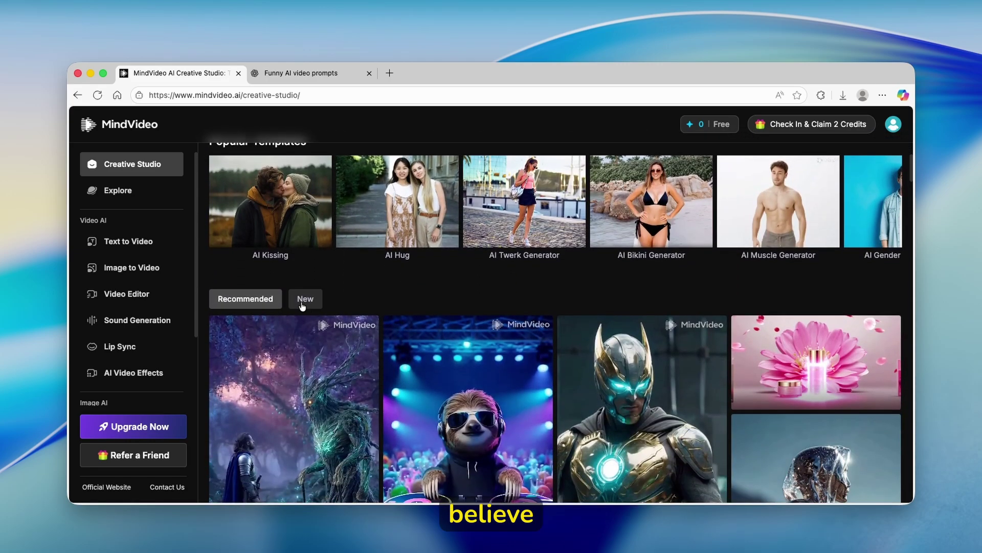
pyautogui.click(303, 302)
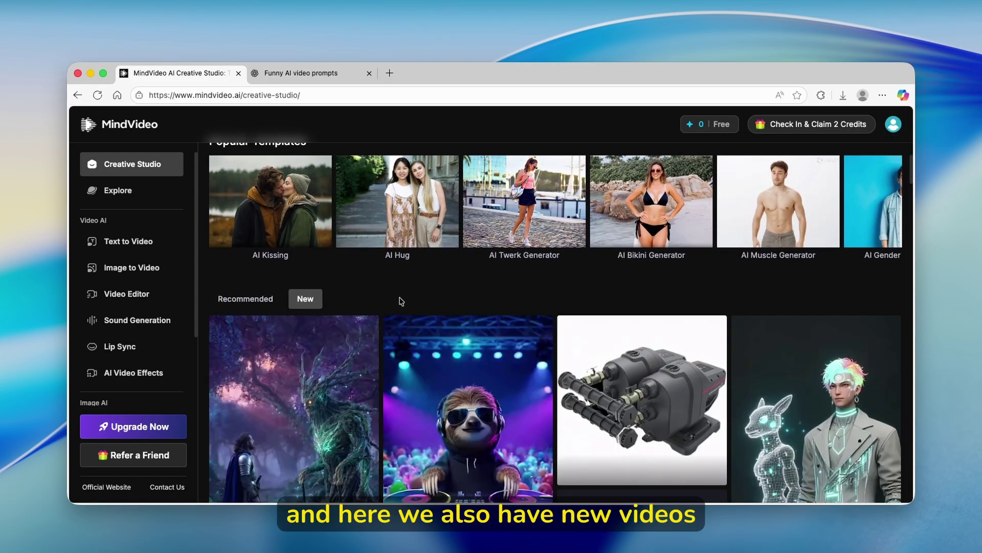
pyautogui.scroll(-6, 439, 281)
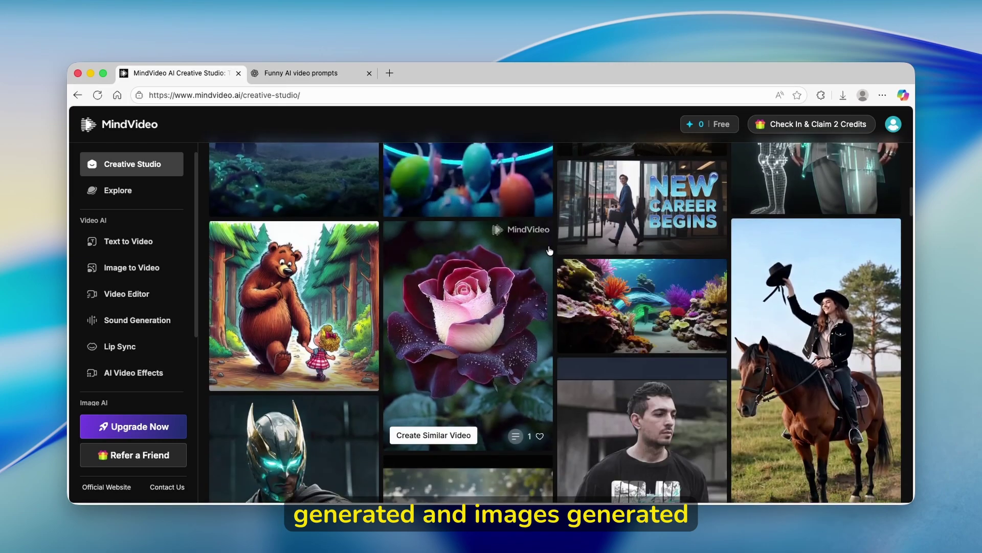
pyautogui.scroll(-4, 493, 274)
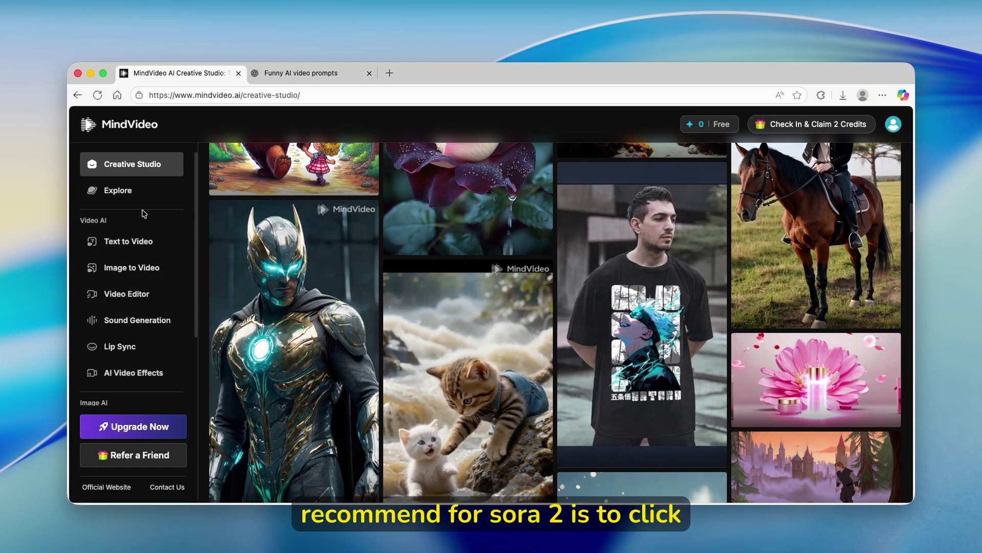
# Return to Text to Video and browse the list of available video models.
pyautogui.click(140, 243)
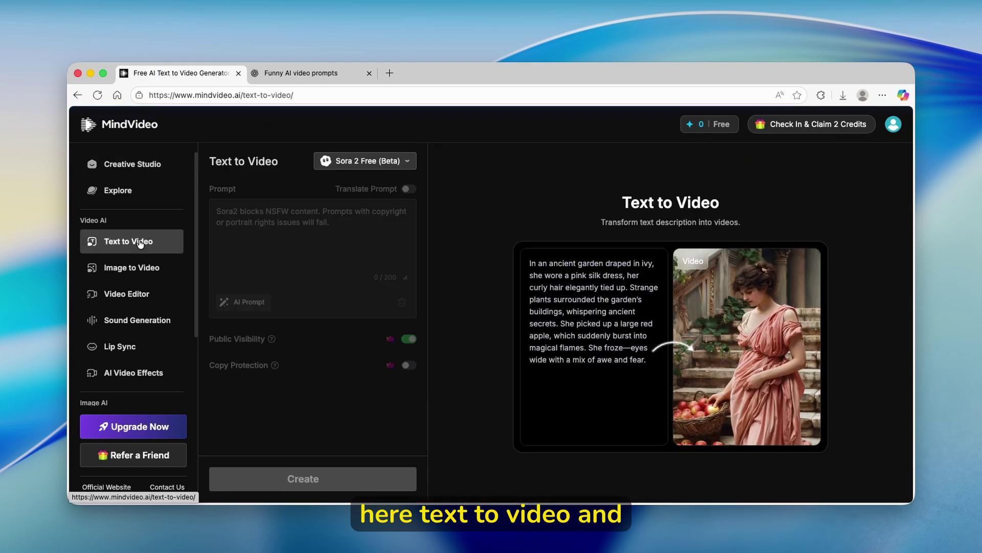
pyautogui.moveTo(216, 162); pyautogui.dragTo(281, 165)
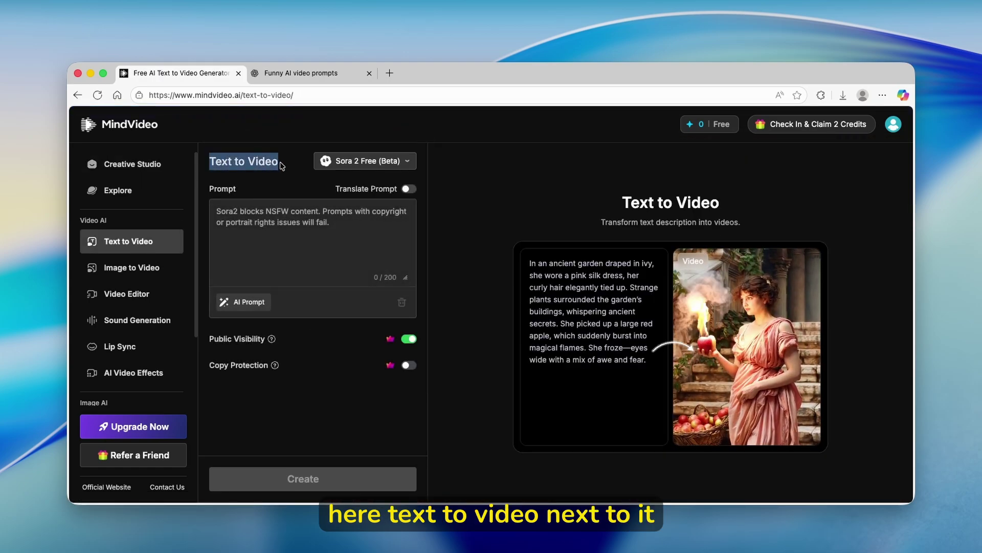
pyautogui.click(391, 165)
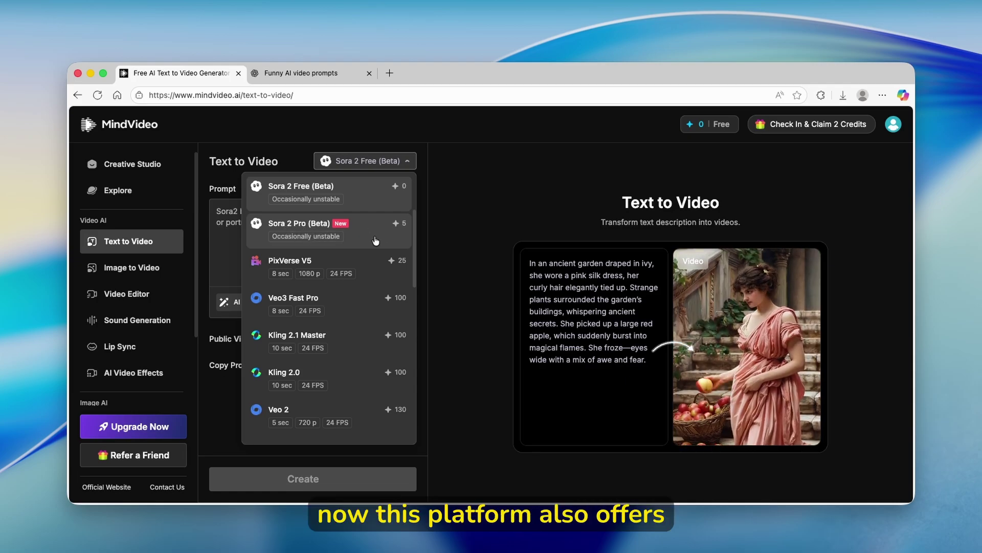
pyautogui.scroll(3, 376, 240)
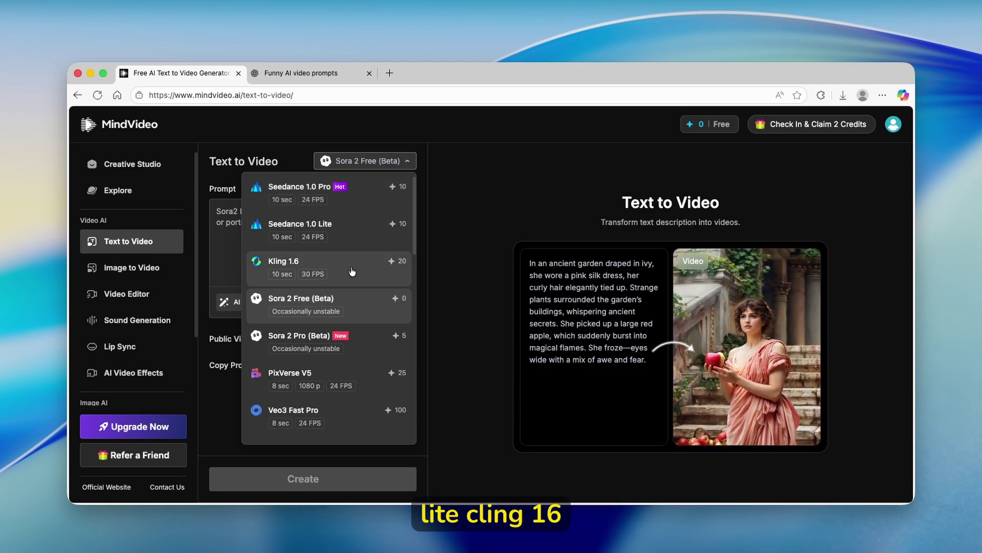
pyautogui.scroll(-1, 352, 272)
pyautogui.scroll(-1, 354, 348)
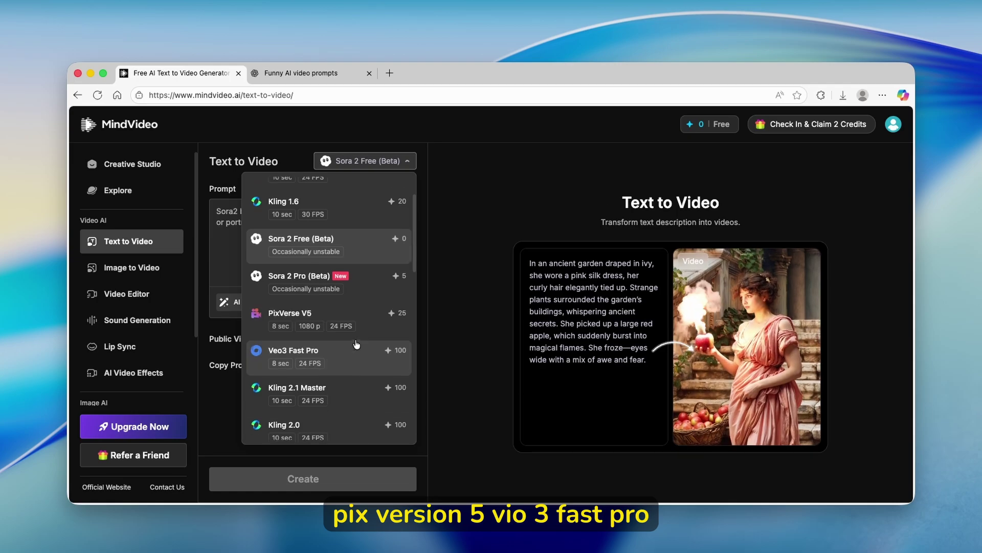
pyautogui.scroll(-3, 350, 357)
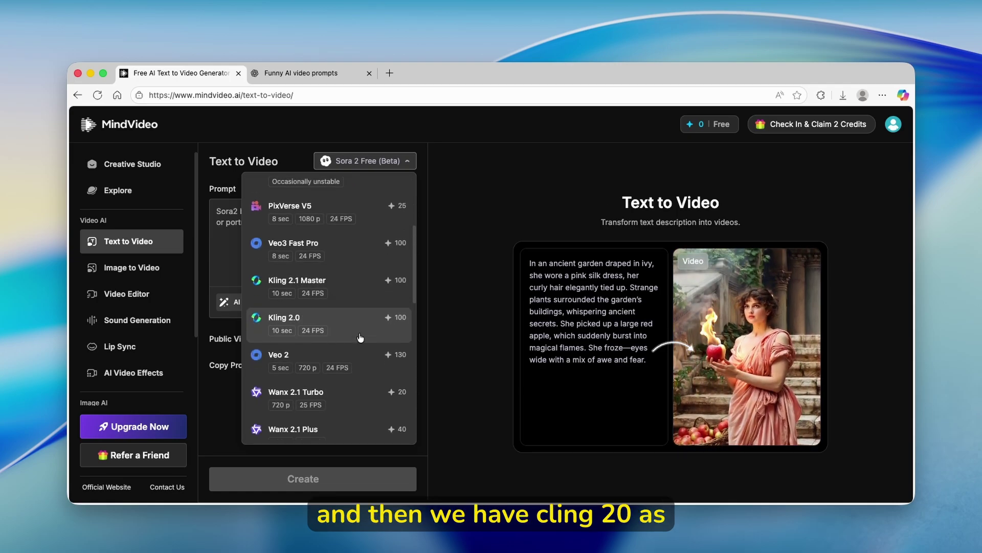
pyautogui.scroll(-5, 376, 328)
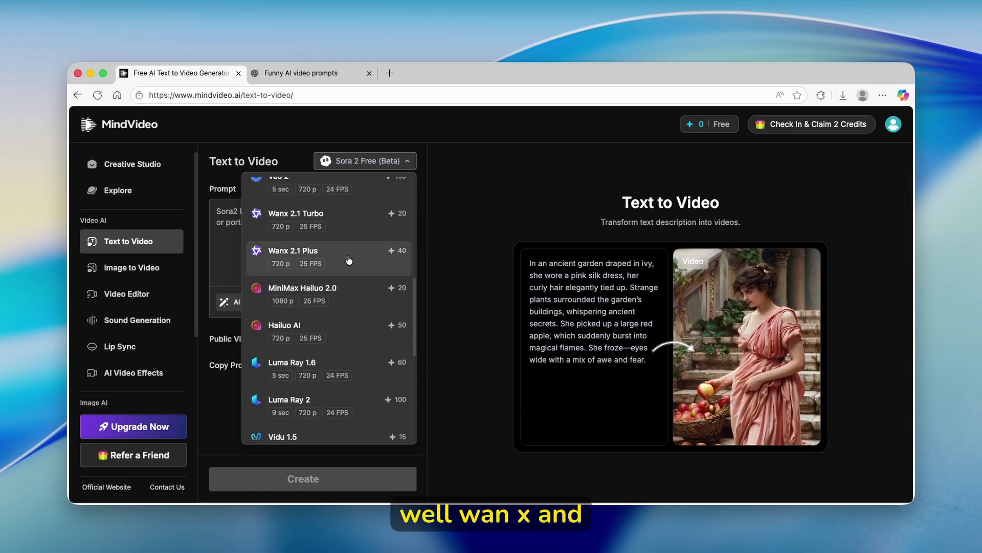
pyautogui.scroll(-4, 351, 257)
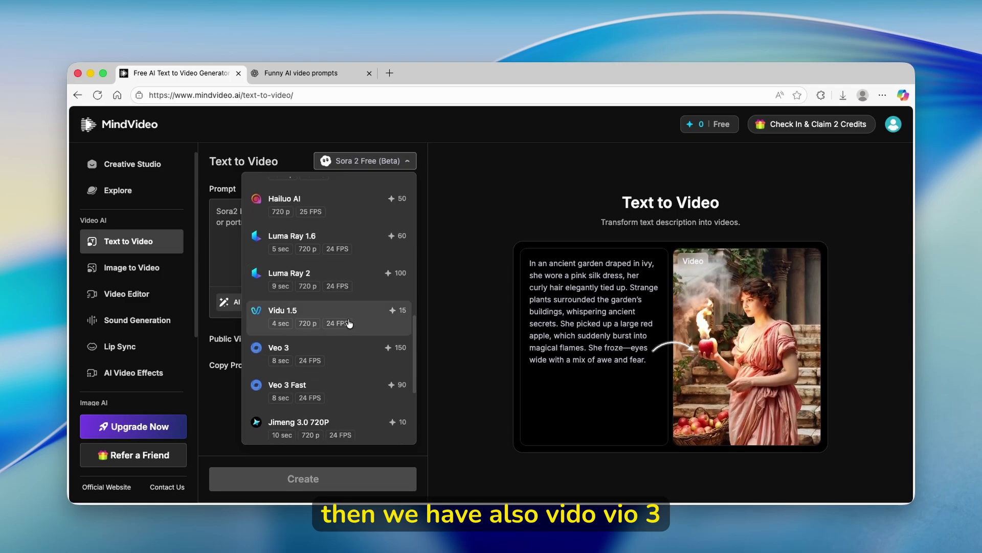
pyautogui.scroll(-2, 345, 320)
pyautogui.scroll(-3, 352, 281)
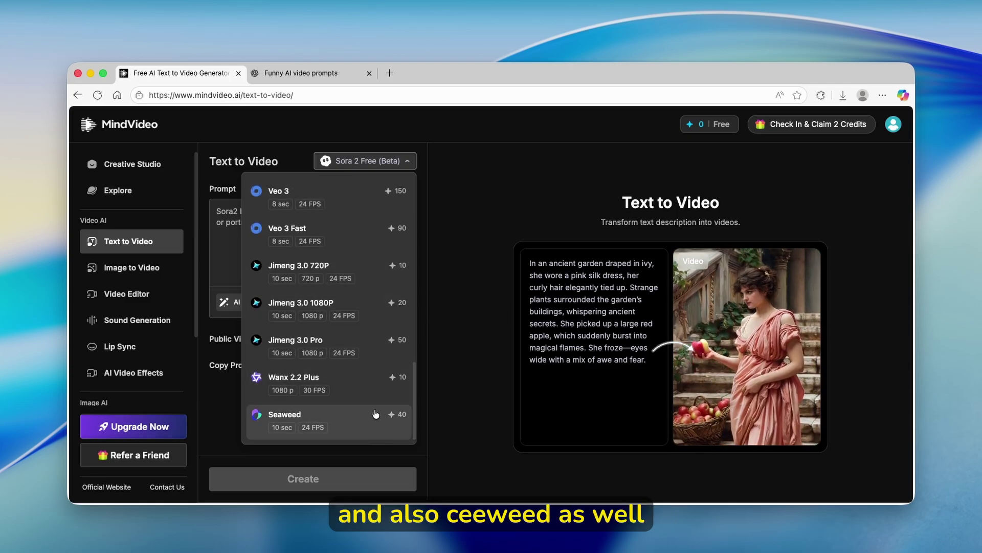
pyautogui.scroll(8, 351, 307)
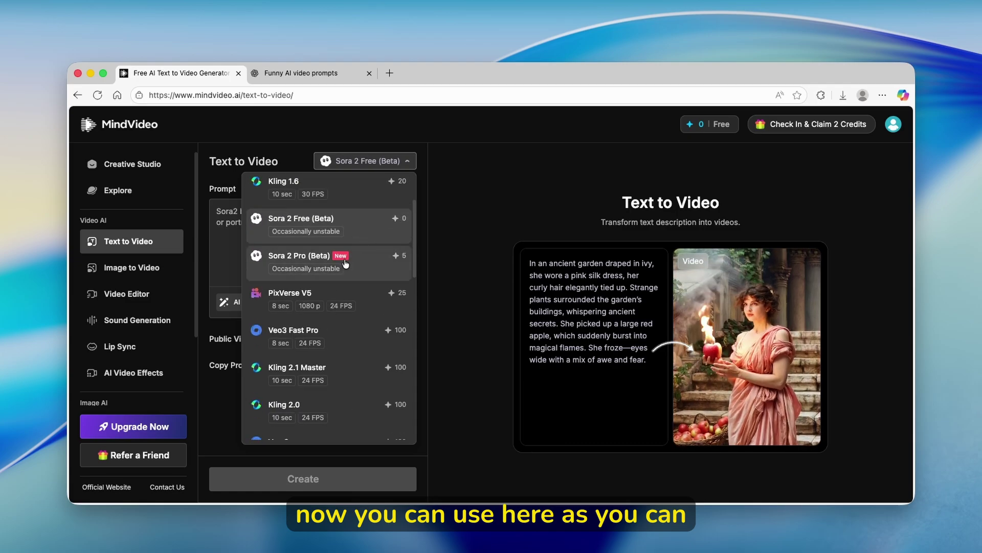
# Keep Sora 2 Free (Beta), then select the cat TED Talk prompt in the ChatGPT list.
pyautogui.click(373, 229)
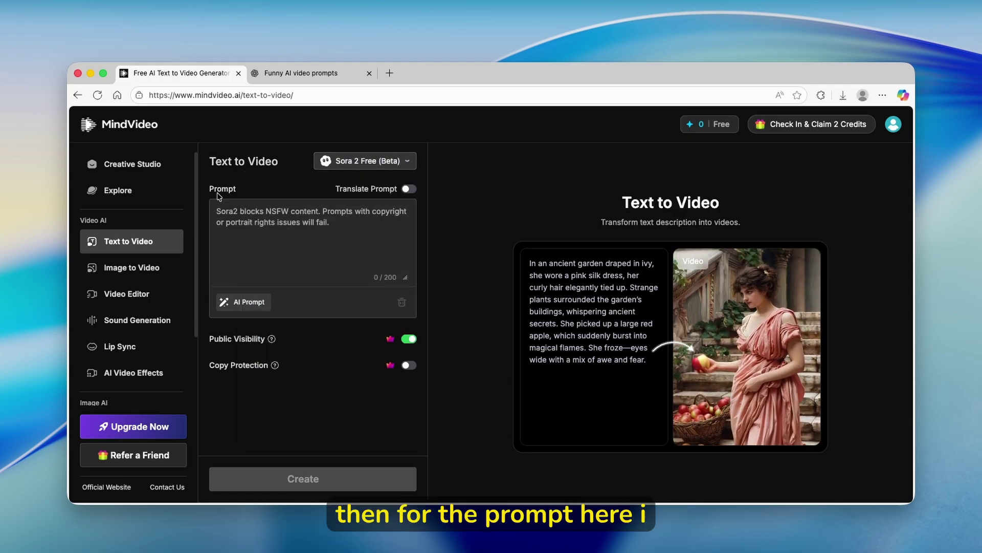
pyautogui.click(307, 75)
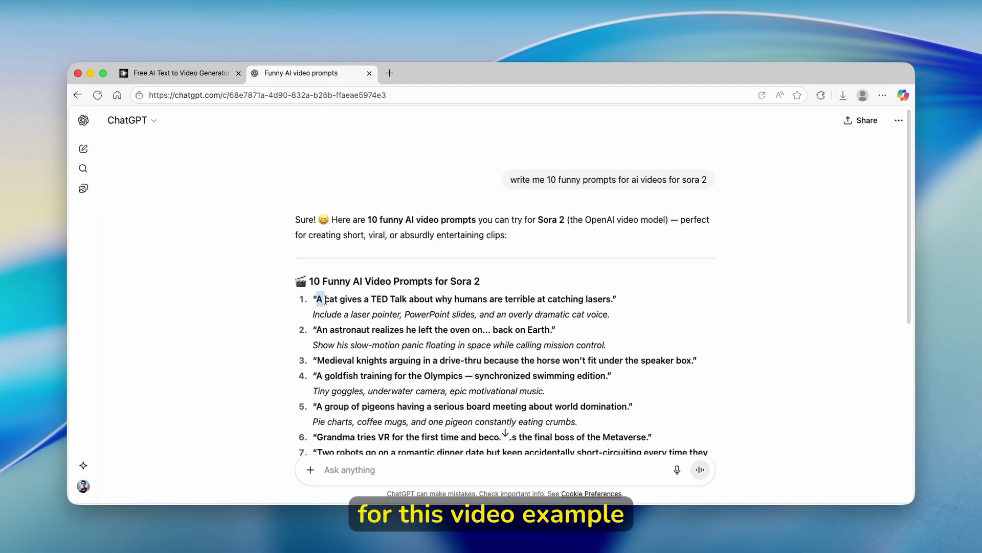
pyautogui.moveTo(325, 300); pyautogui.dragTo(612, 316)
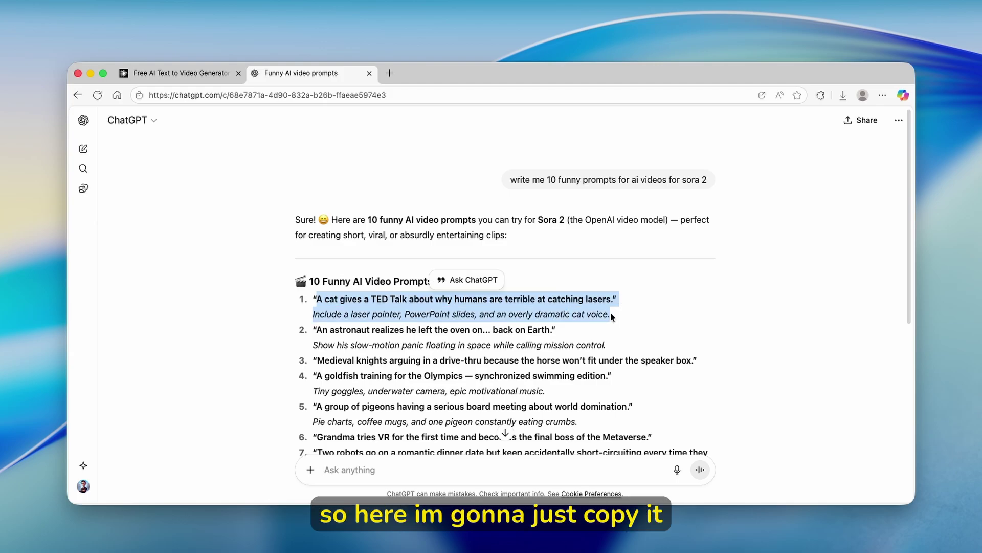
# Paste the copied cat TED Talk laser-pointer prompt into the Prompt box (151/200 characters).
pyautogui.press('super+c')
pyautogui.hotkey('ctrl', 'shift', 'Tab')
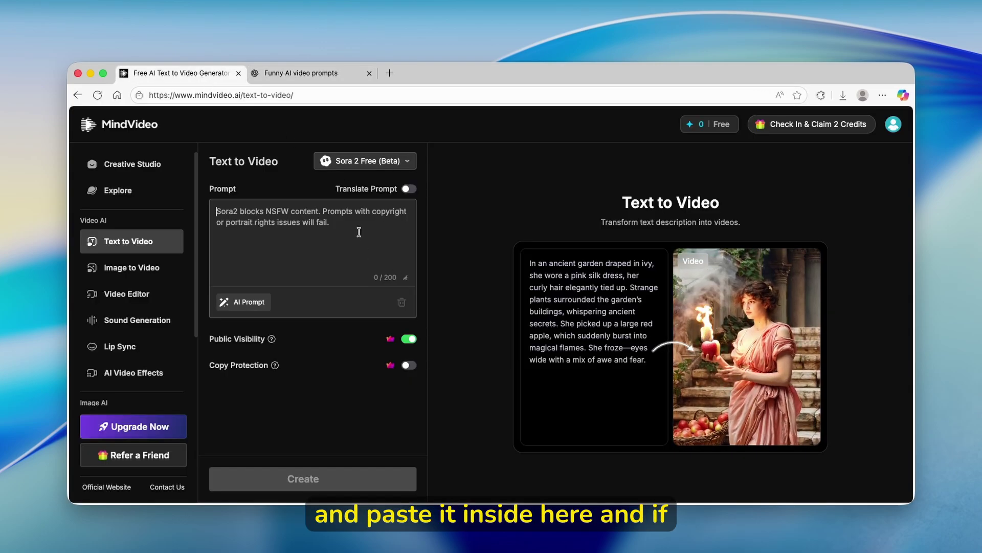
pyautogui.press('super+v')
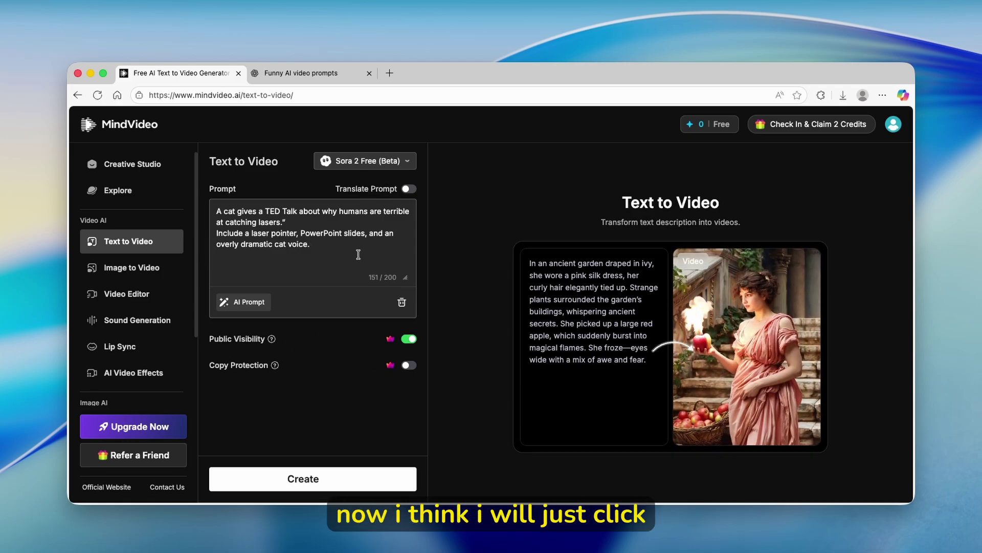
# Submit the cat TED Talk prompt with Create to queue the Sora 2 Free video.
pyautogui.click(337, 478)
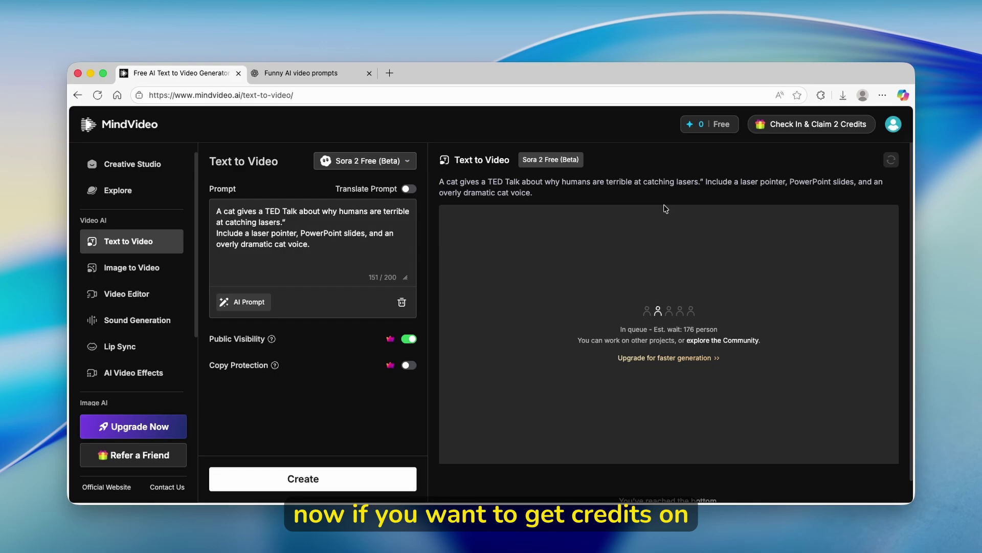
# Claim the 2 free daily check-in credits and close the check-in window.
pyautogui.click(715, 127)
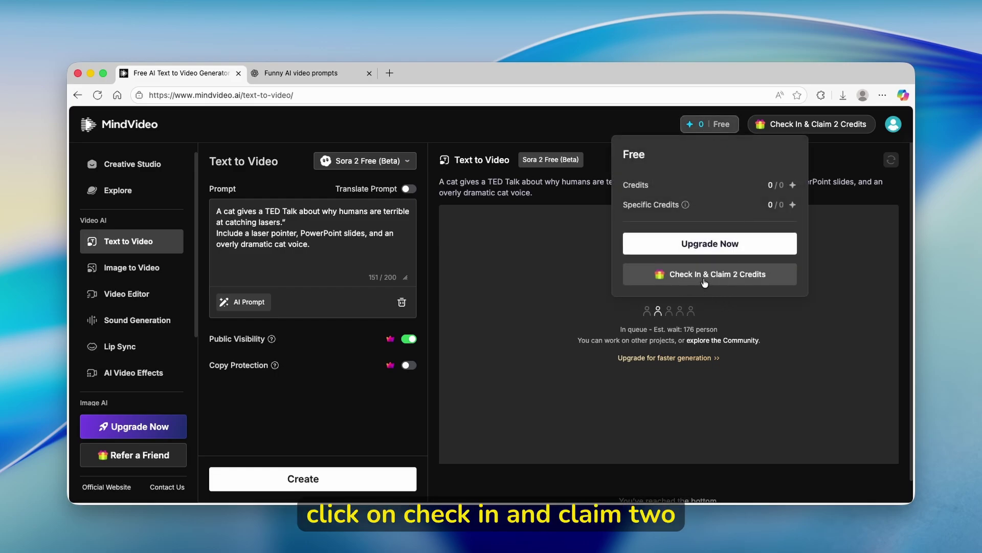
pyautogui.click(726, 276)
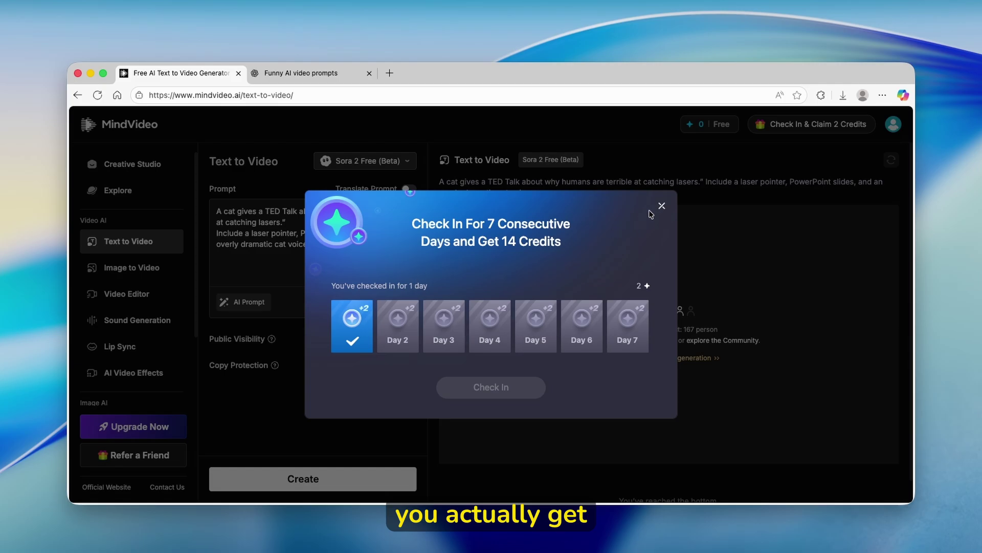
pyautogui.click(661, 206)
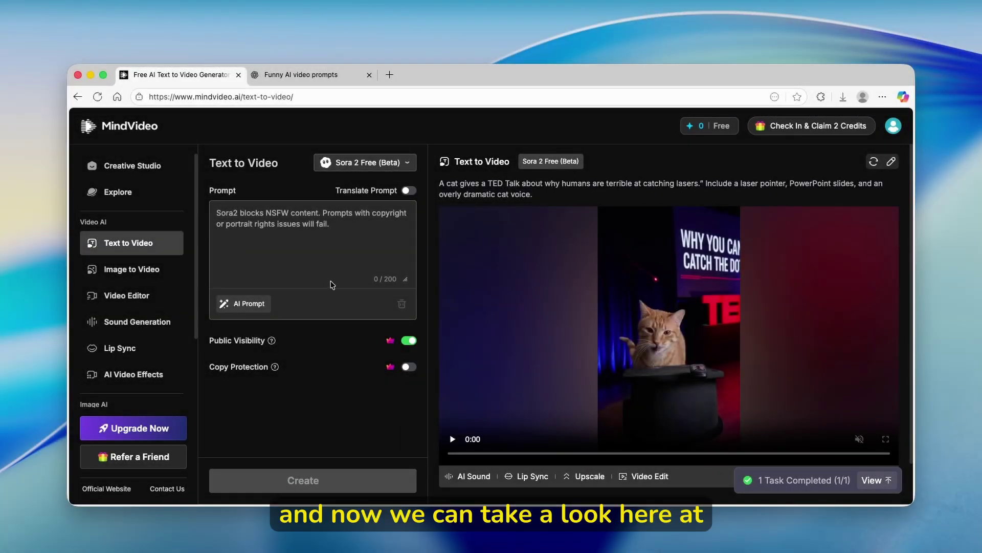
# Play the cat TED Talk clip, then watch it full screen with sound unmuted.
pyautogui.click(541, 319)
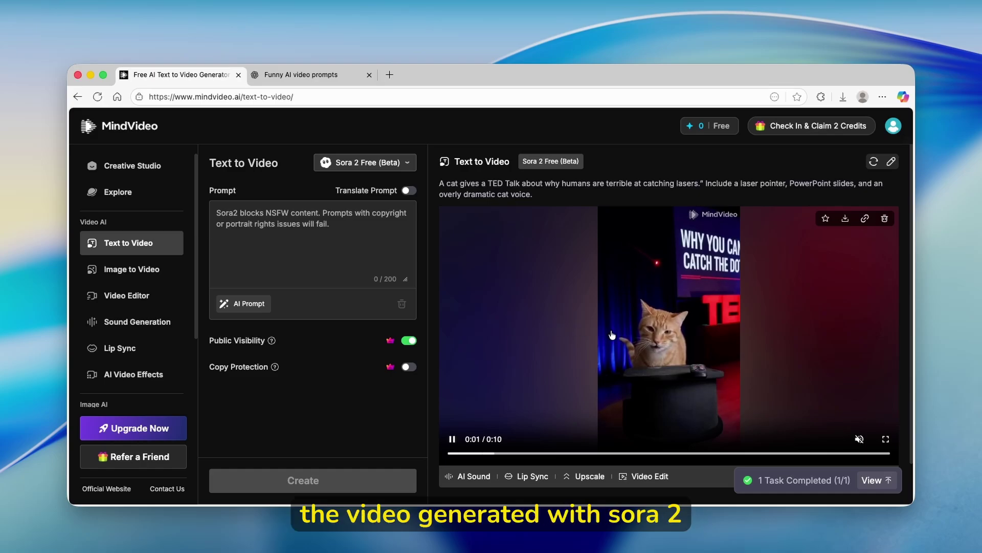
pyautogui.click(630, 324)
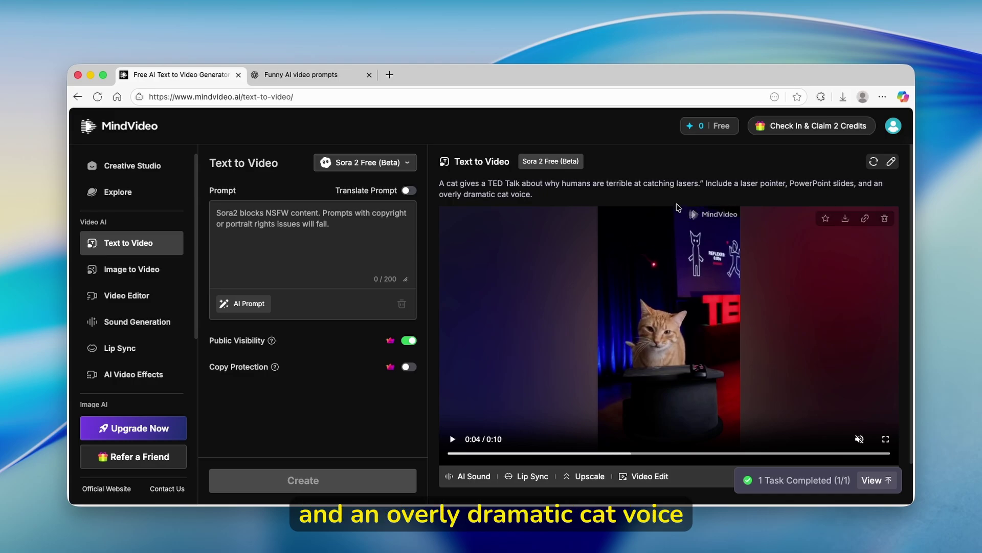
pyautogui.click(885, 439)
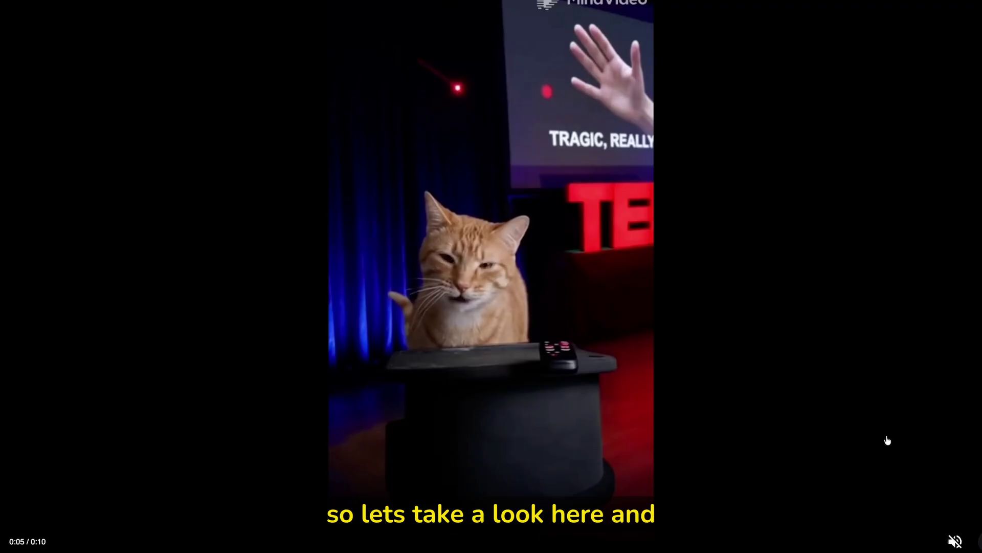
pyautogui.click(955, 542)
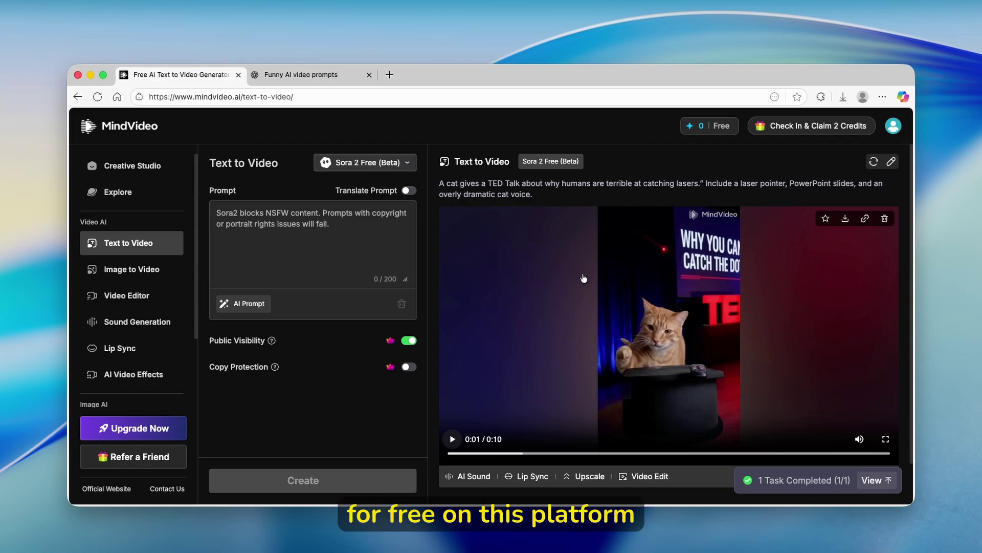
# Download the cat TED Talk video with the watermark.
pyautogui.scroll(-2, 584, 278)
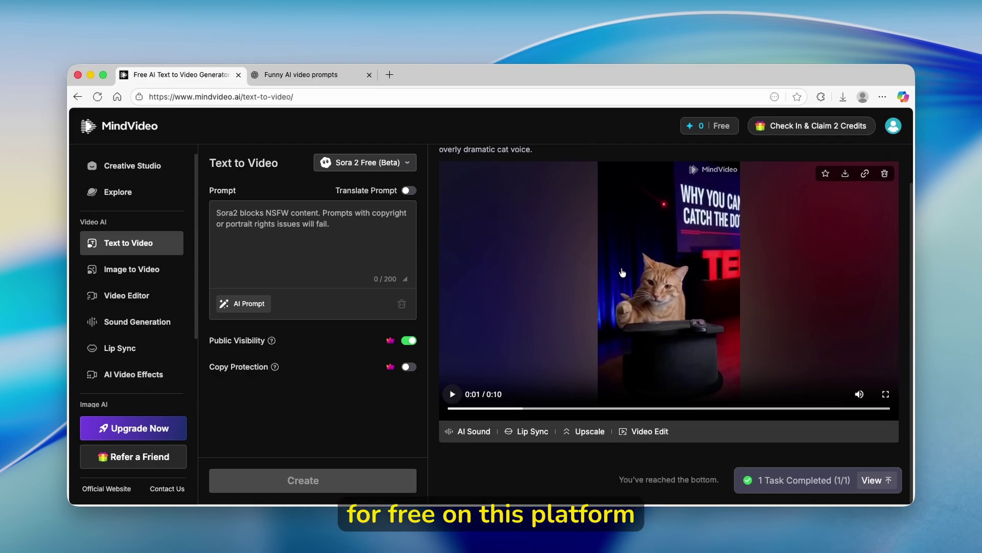
pyautogui.scroll(2, 639, 272)
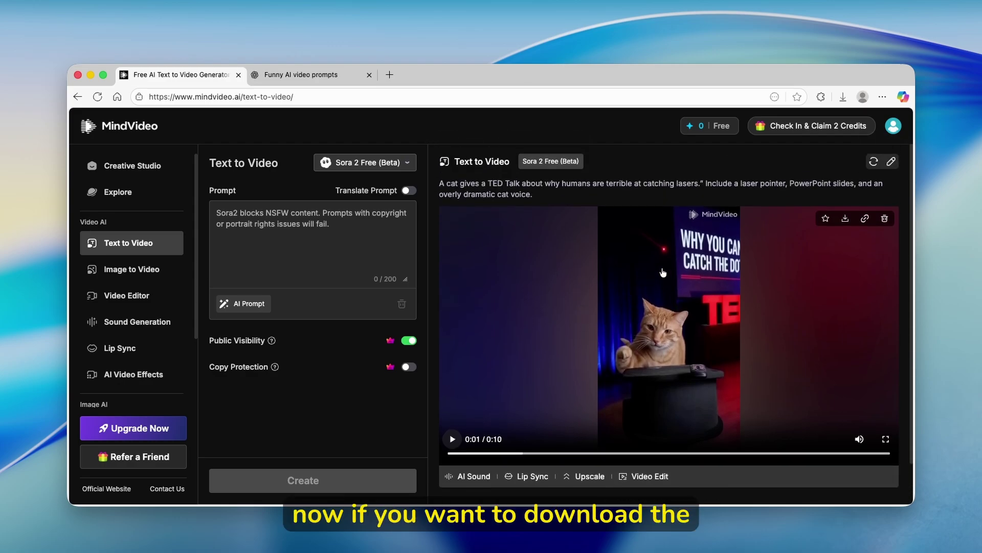
pyautogui.click(847, 223)
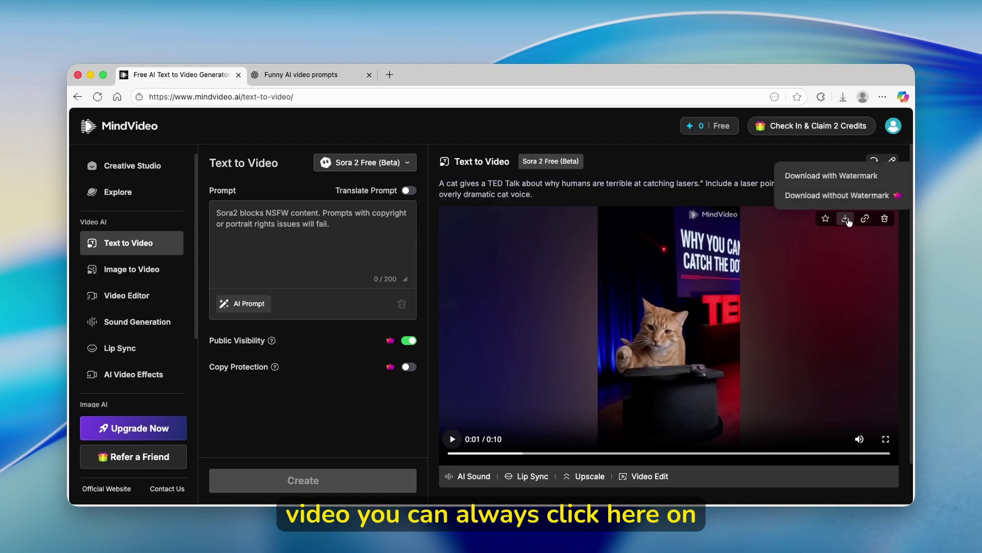
pyautogui.click(846, 177)
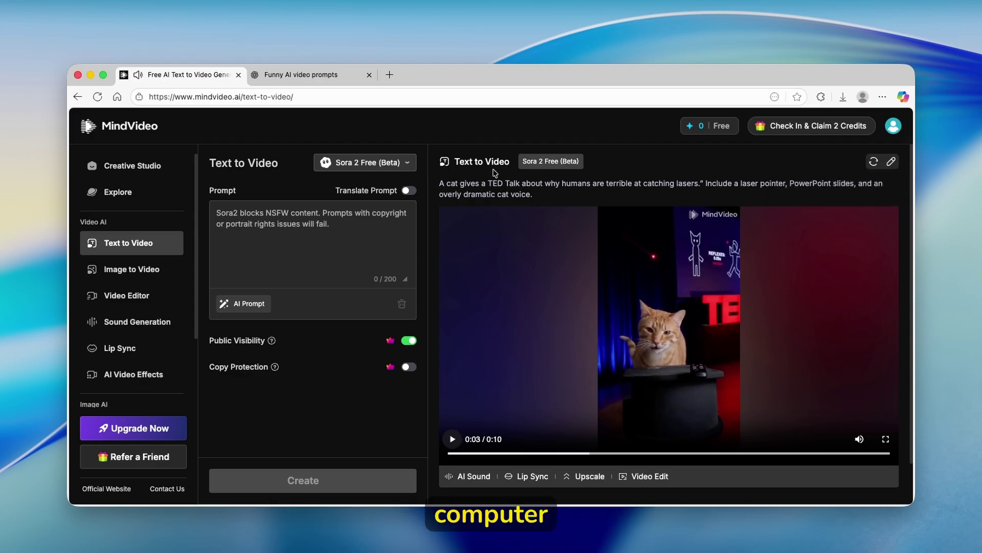
# Open a new tab and go to the Krea AI home page.
pyautogui.click(389, 76)
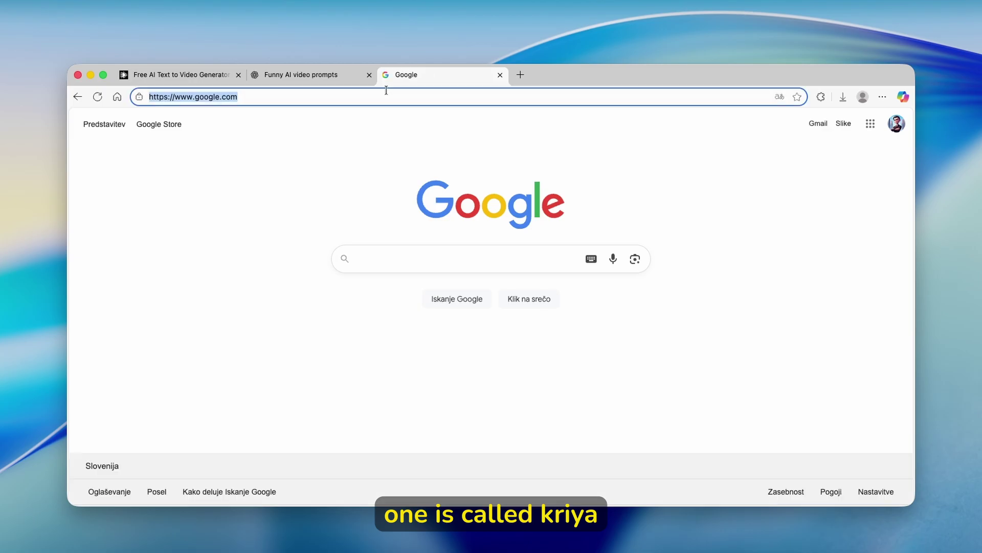
pyautogui.write('k')
pyautogui.press('Return')
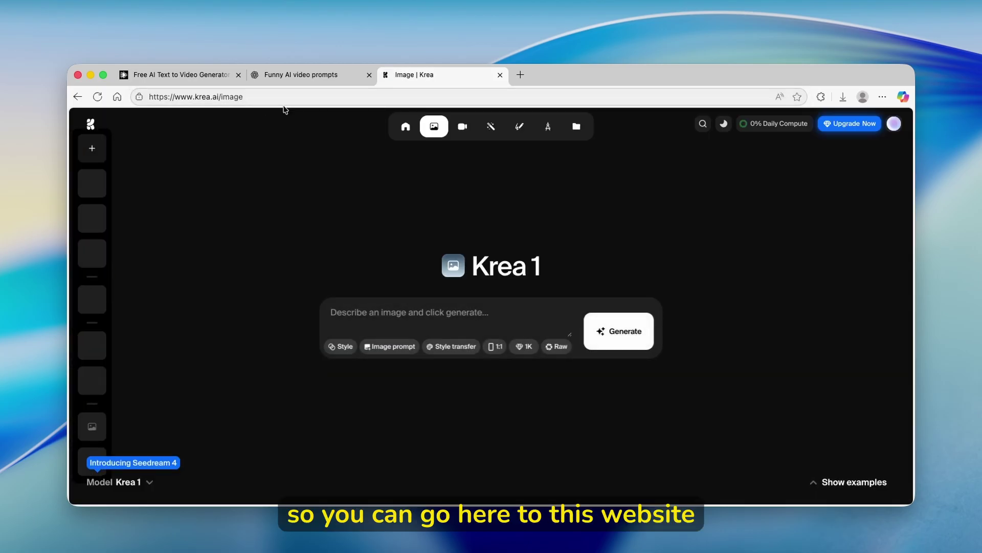
pyautogui.moveTo(312, 131)
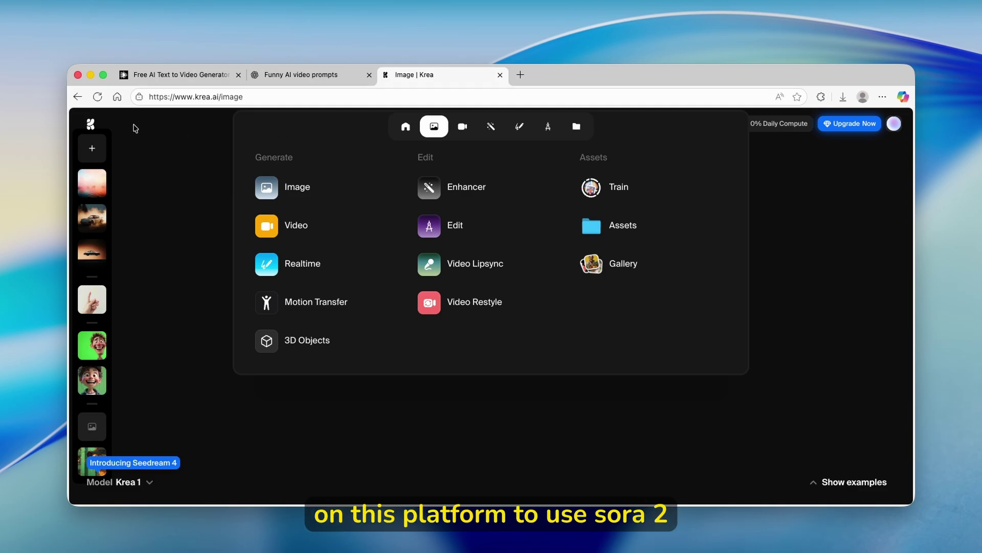
pyautogui.click(91, 125)
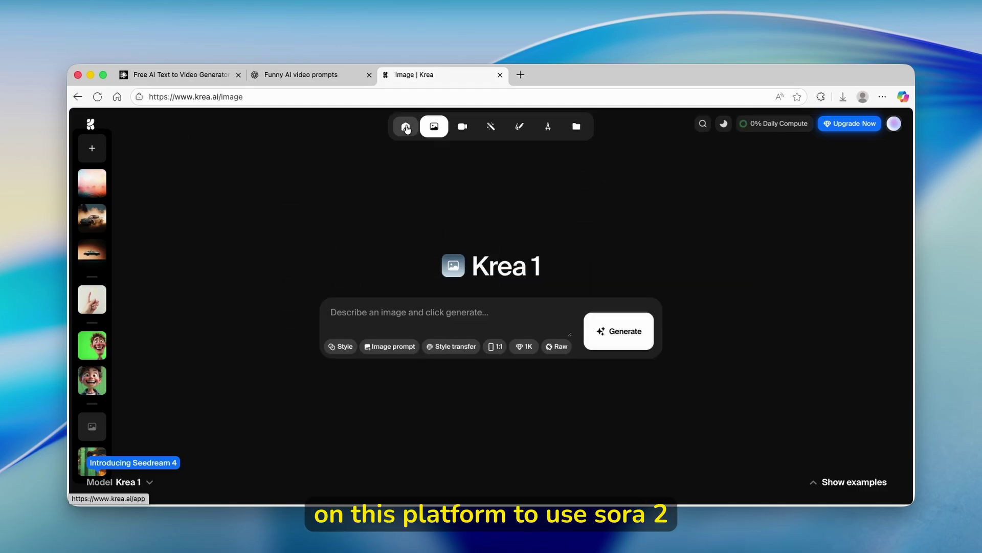
# Choose Sora 2 in Krea's video generator, which triggers a paid upgrade prompt.
pyautogui.click(463, 126)
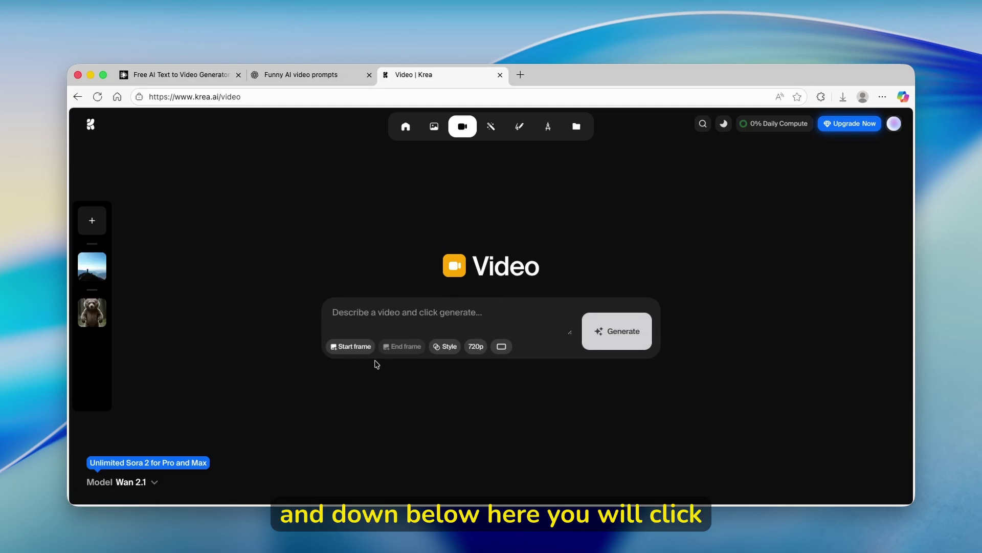
pyautogui.click(127, 479)
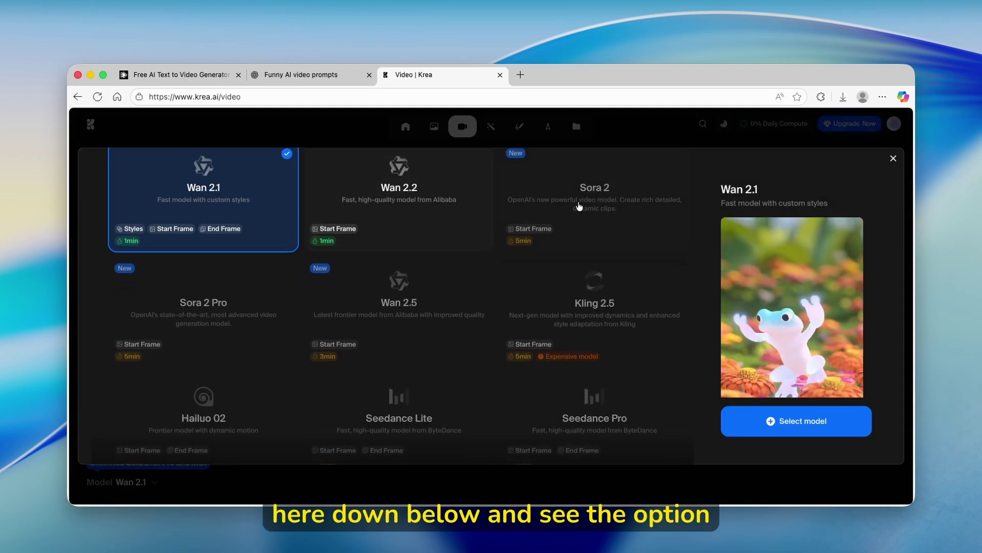
pyautogui.click(606, 242)
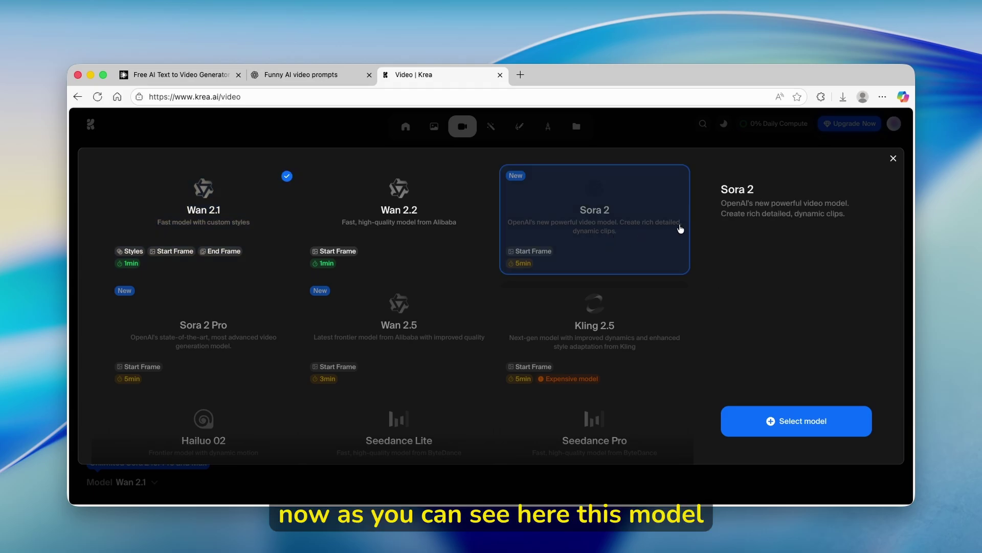
pyautogui.click(810, 433)
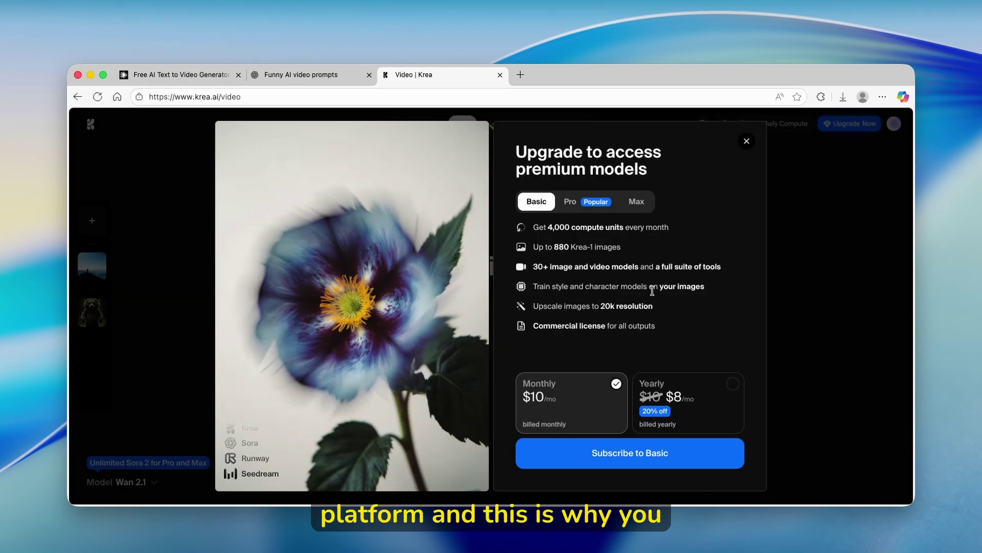
# Switch back to the MindVideo 'Free AI Text to Video Generator' tab with the finished clip.
pyautogui.click(186, 82)
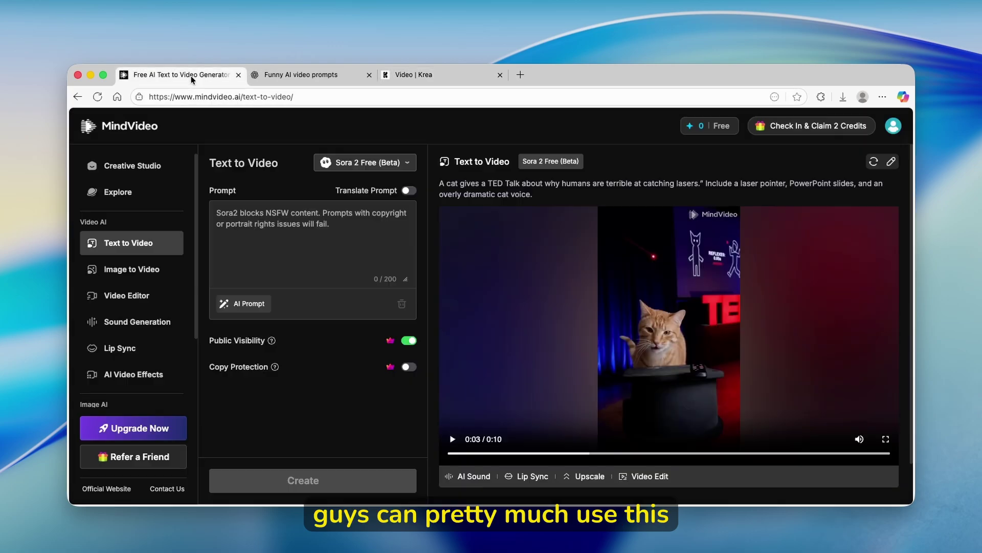